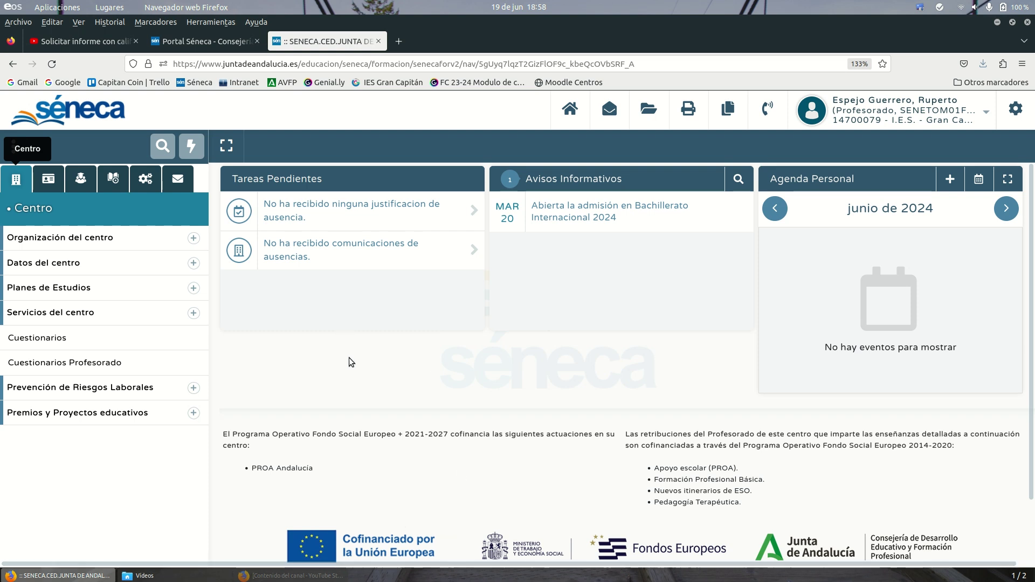
- Open the Bandeja de firmas from the Utilidades section
click(148, 183)
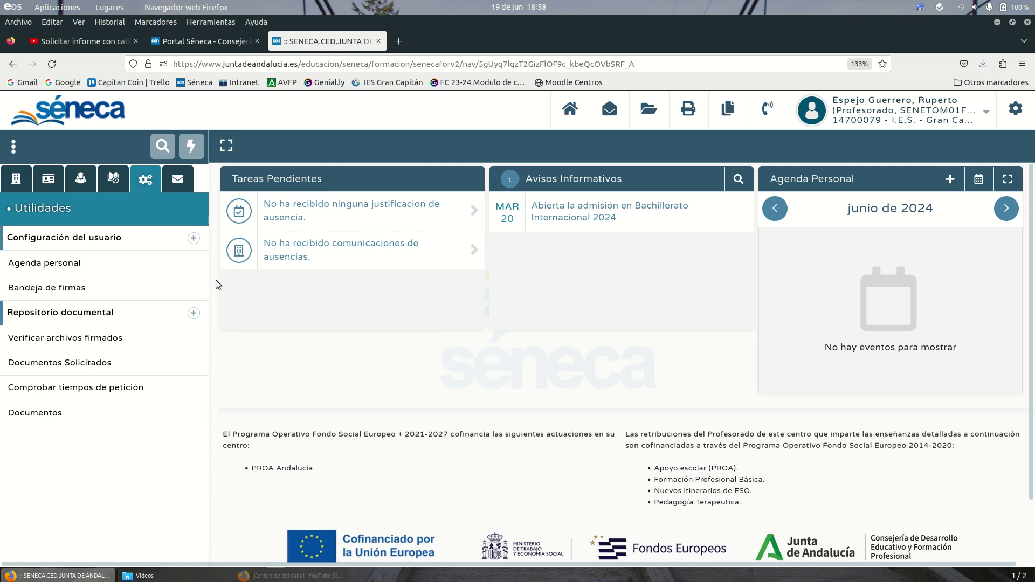
click(135, 289)
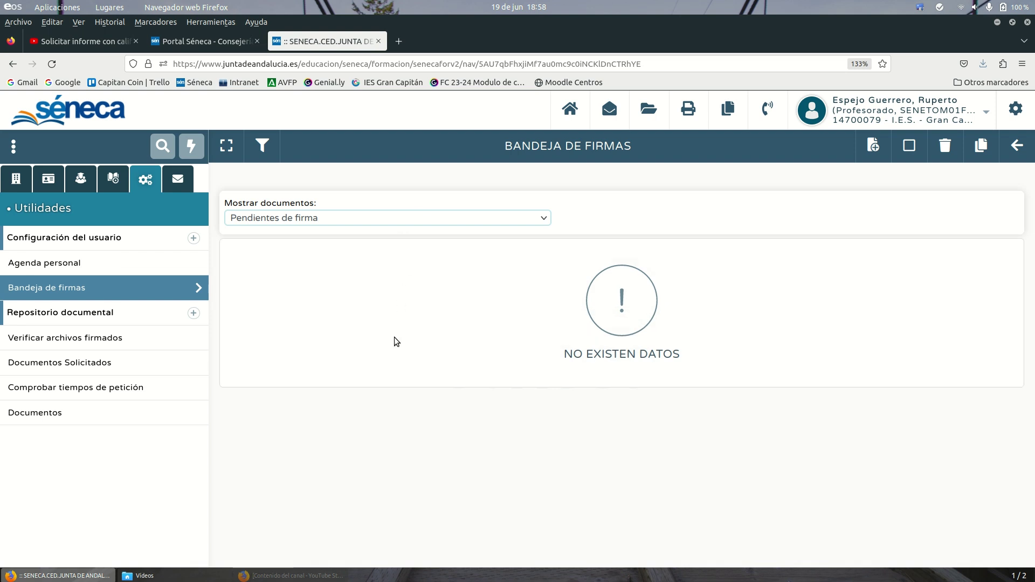
- Submit a new document for digital signature described as "Informe de materias no suspensas", attaching Informe.pdf and adding yourself as signer
click(874, 146)
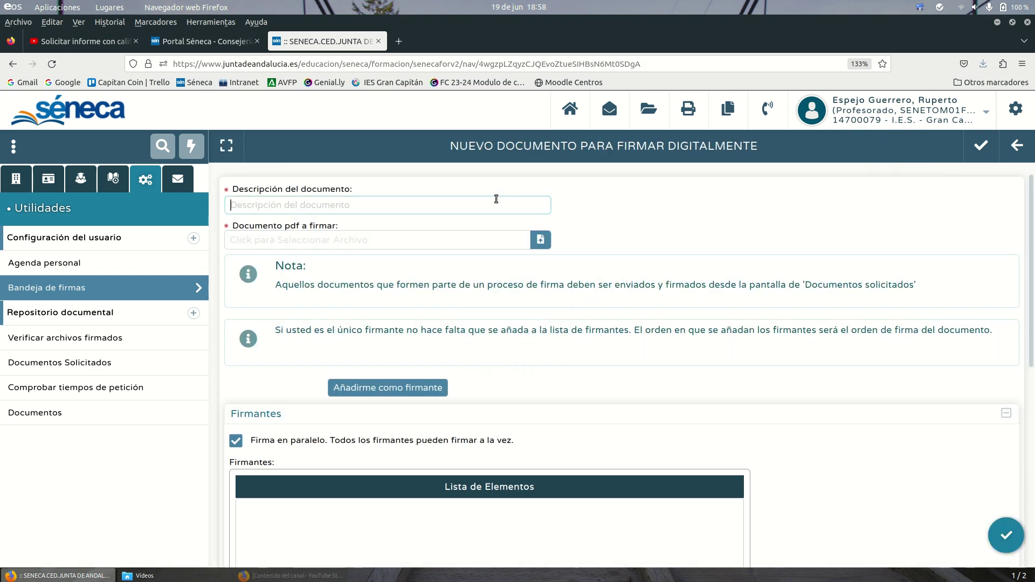
text(Informe de materias no suspensas)
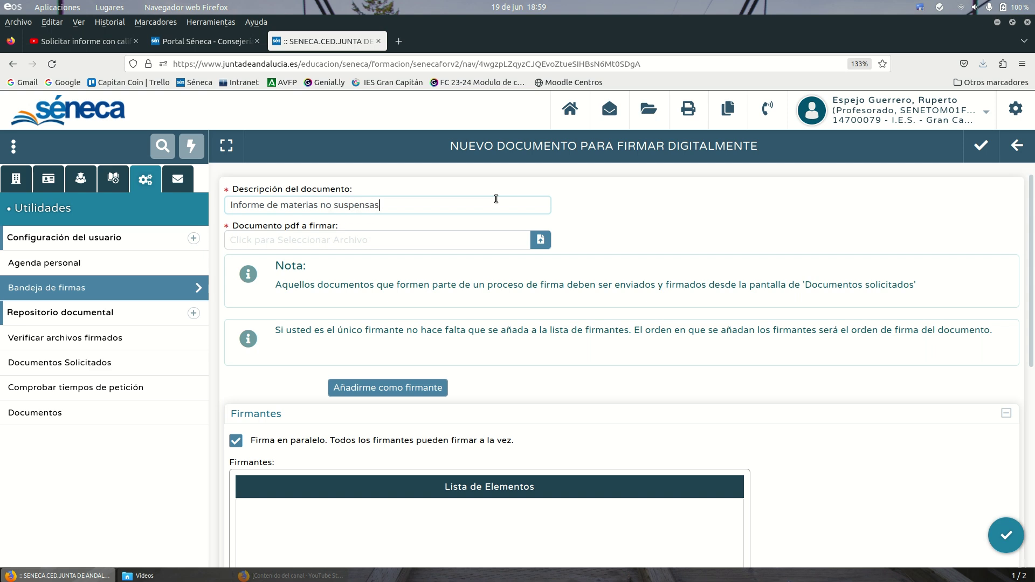
click(540, 240)
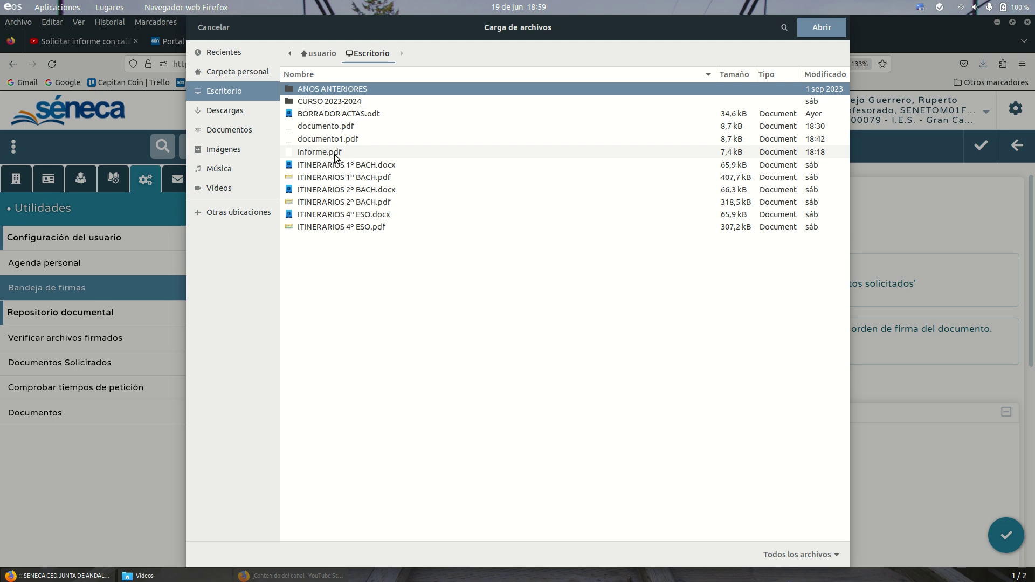
click(334, 156)
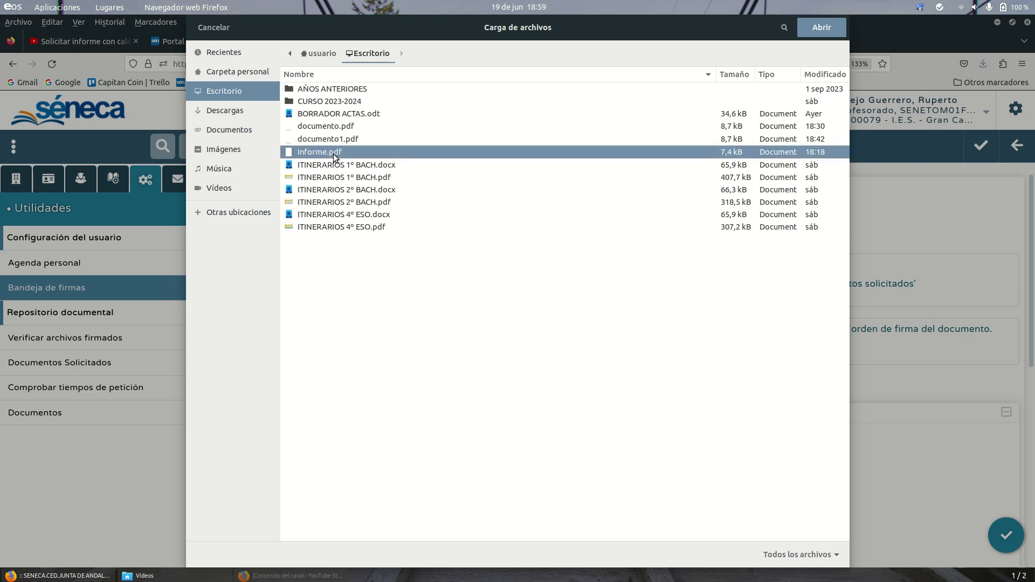
click(817, 26)
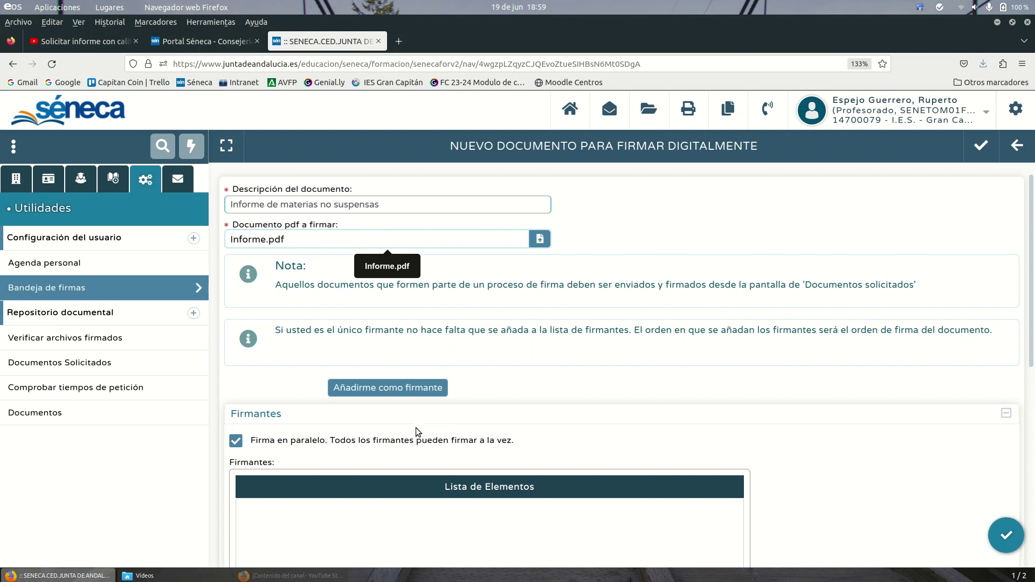
click(420, 389)
click(981, 144)
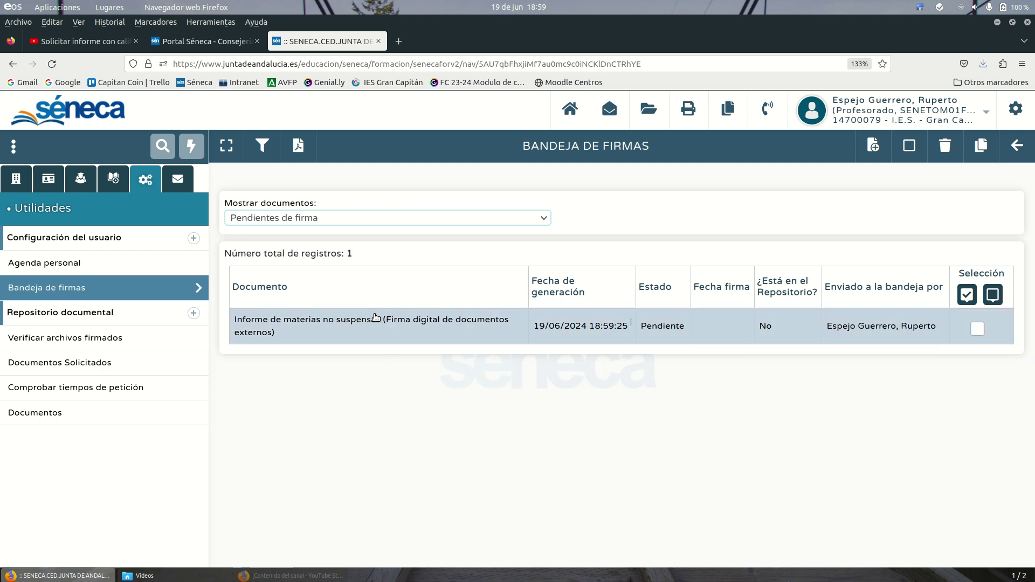
- Delete the pending document "Informe de materias no suspensas" from the signature tray
click(426, 328)
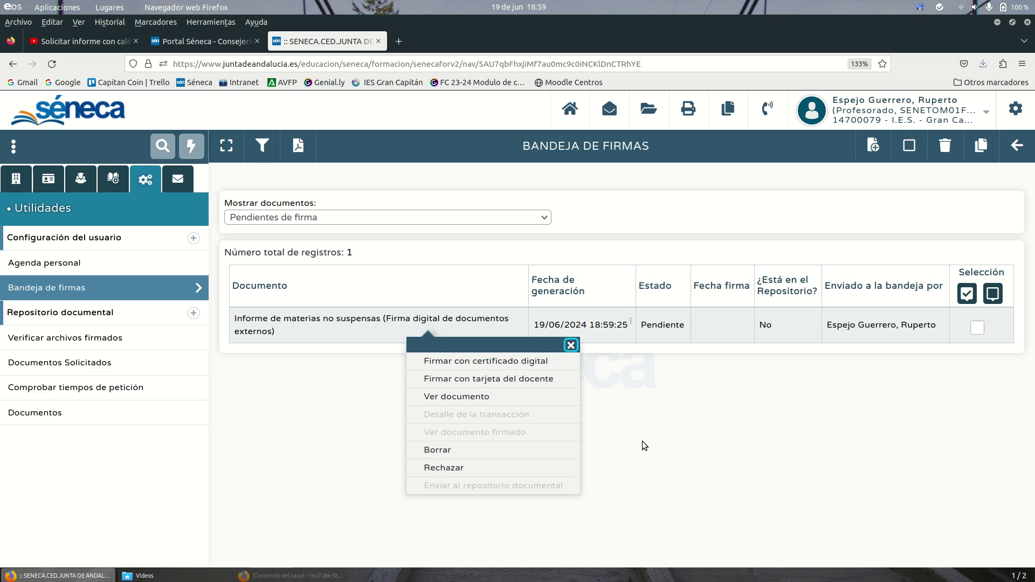
click(504, 454)
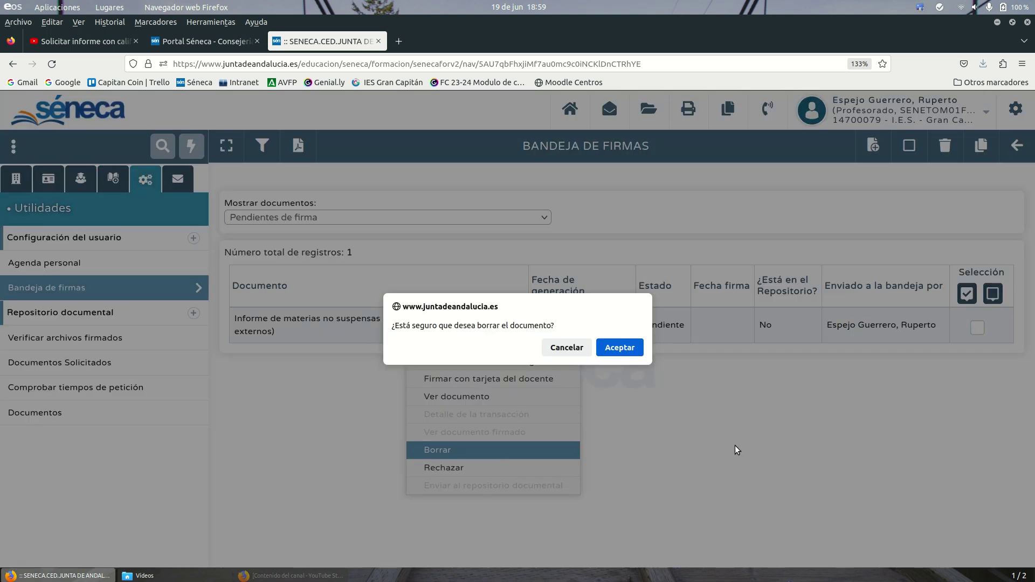
click(626, 352)
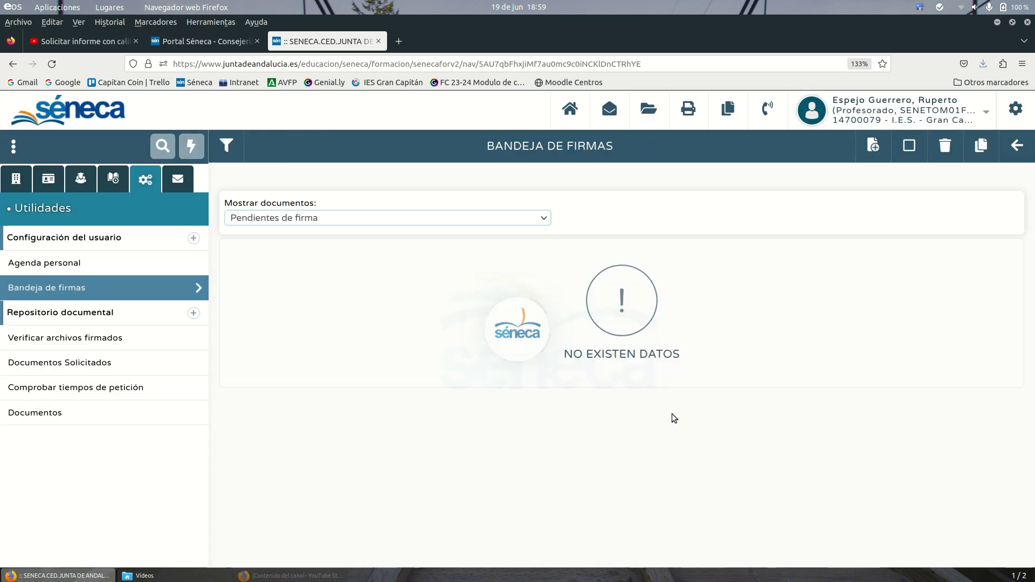
- Show the Firmados documents and view the signed version of the most recent "Informe de materia no superada" through to its verification footer
click(532, 220)
click(512, 249)
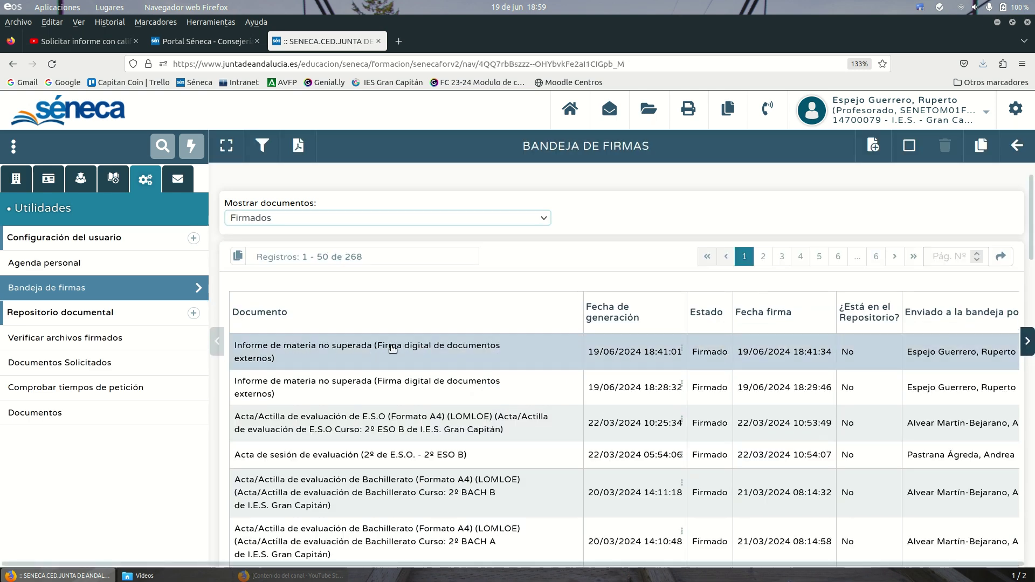
click(476, 346)
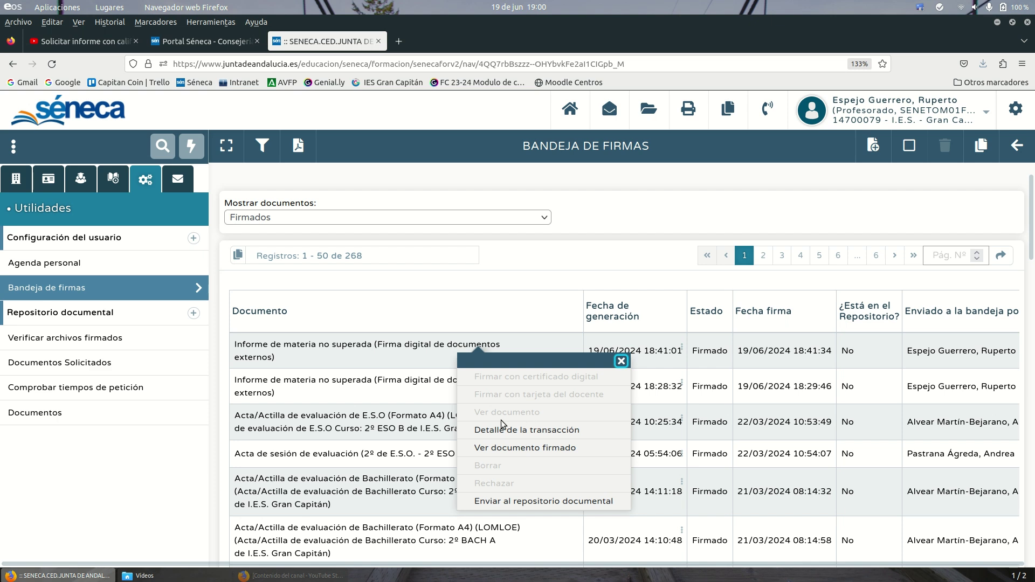
click(520, 449)
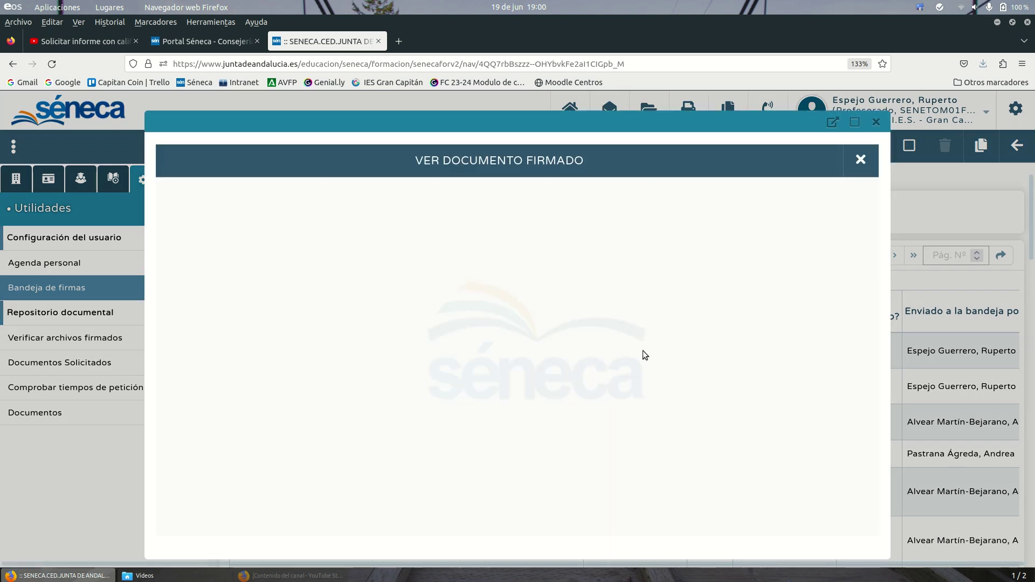
scroll(535, 290, down, 5)
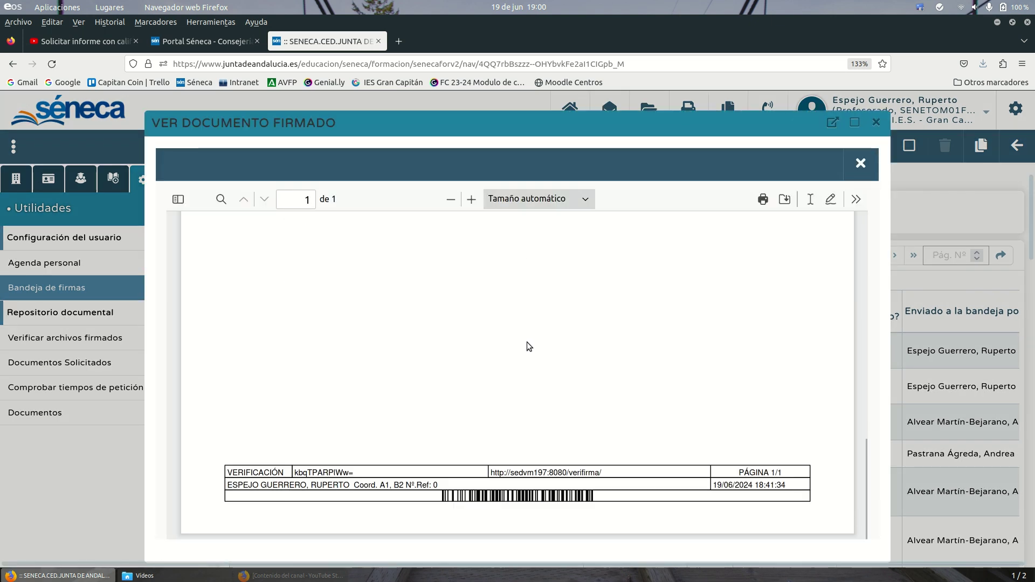
scroll(513, 397, up, 5)
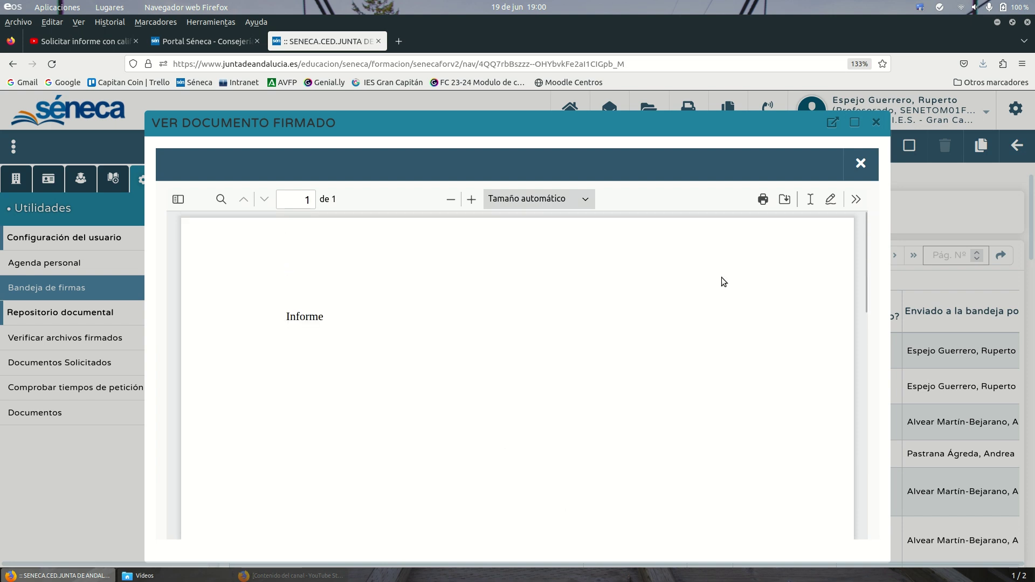
- Save the signed PDF to Escritorio as documento.pdf, replacing the existing file, and close the document viewer
click(784, 199)
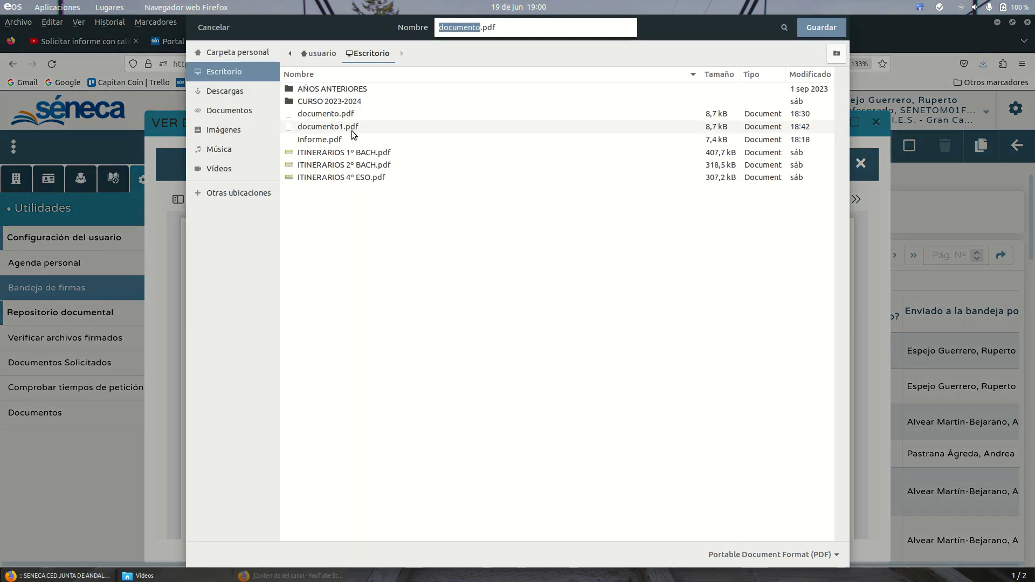
click(328, 114)
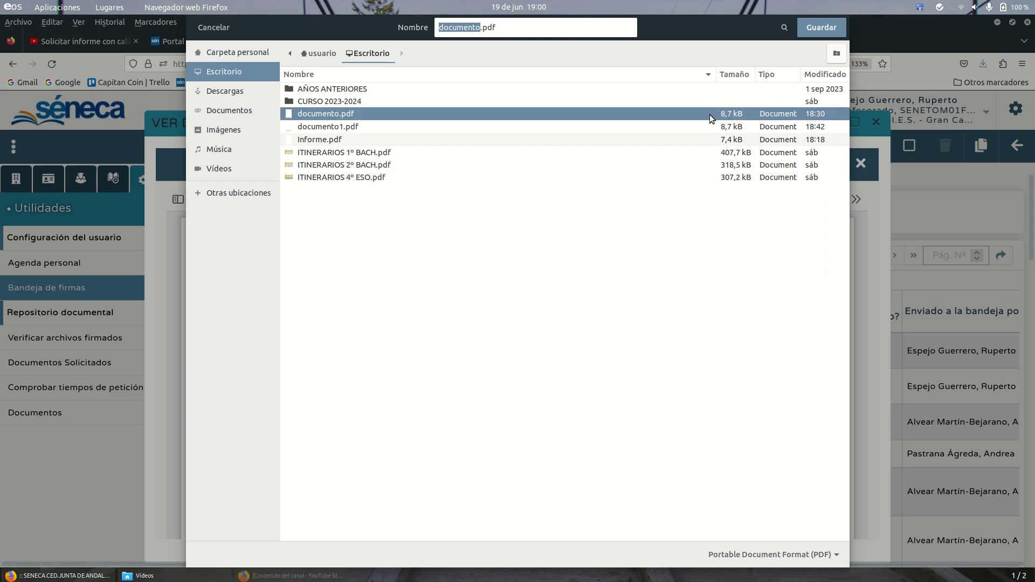
click(810, 26)
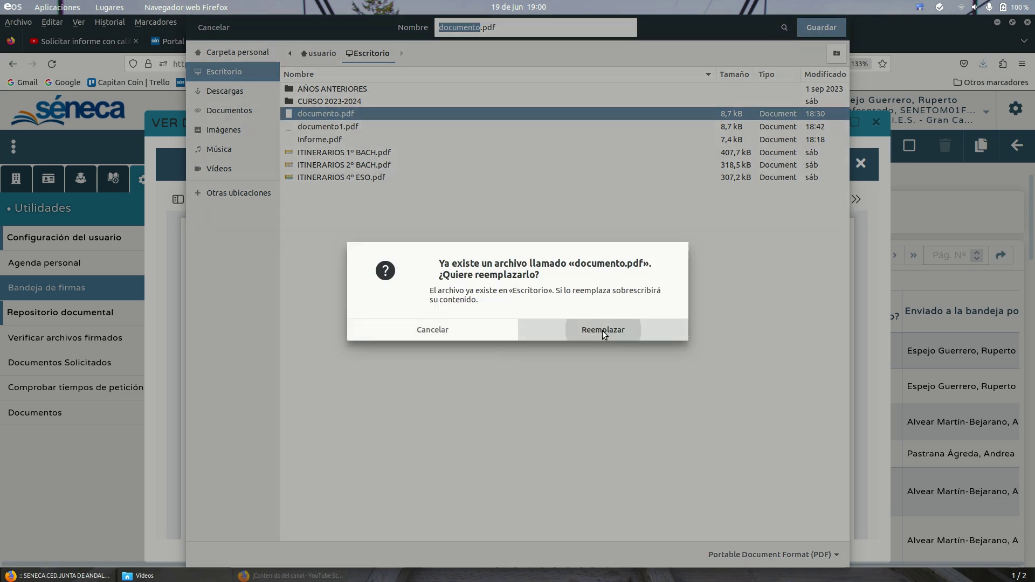
click(604, 330)
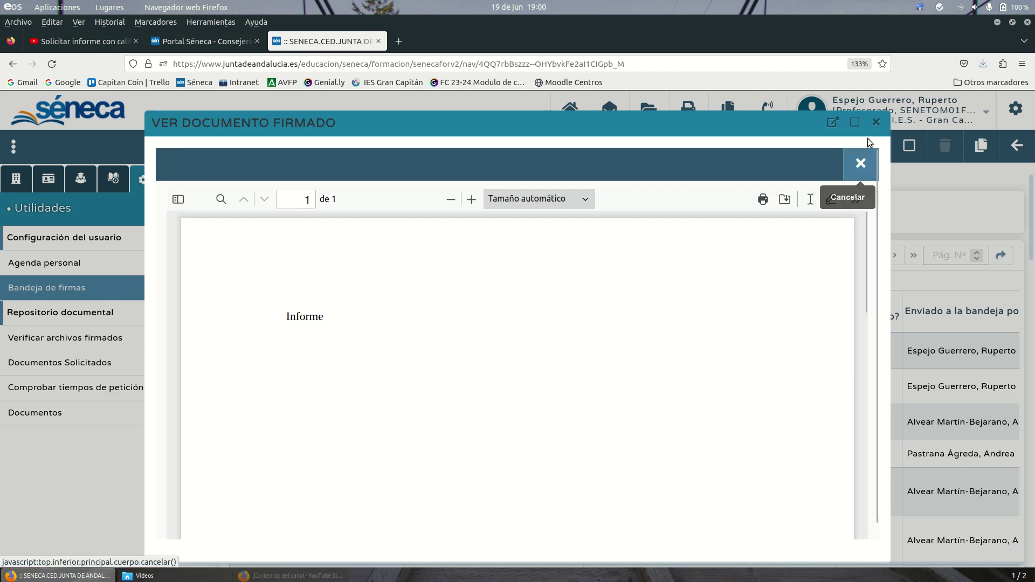
click(875, 123)
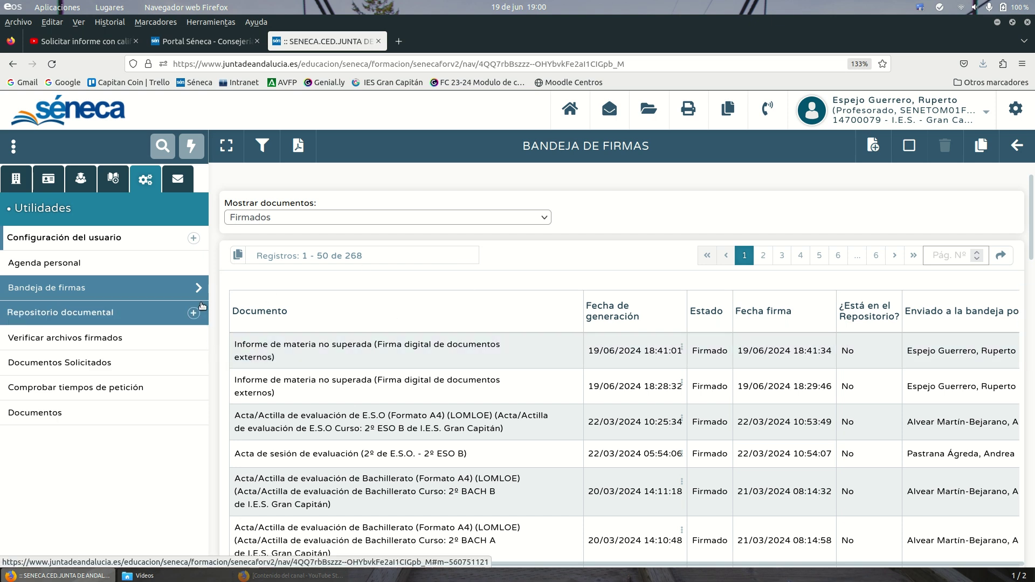
- Open Punto de recogida (por materia) under the Evaluación section of Alumnado
click(80, 179)
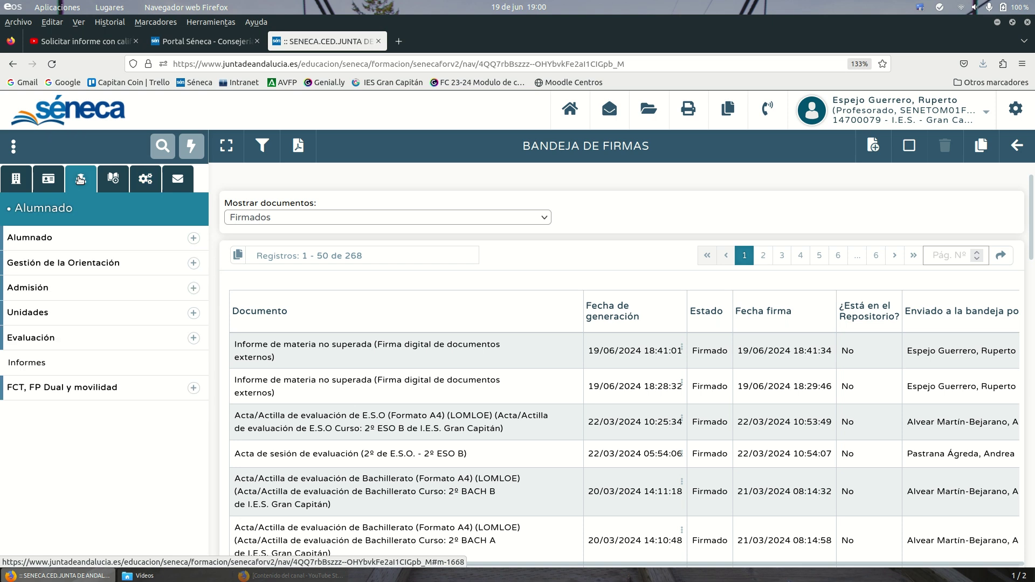
click(127, 340)
scroll(129, 377, down, 2)
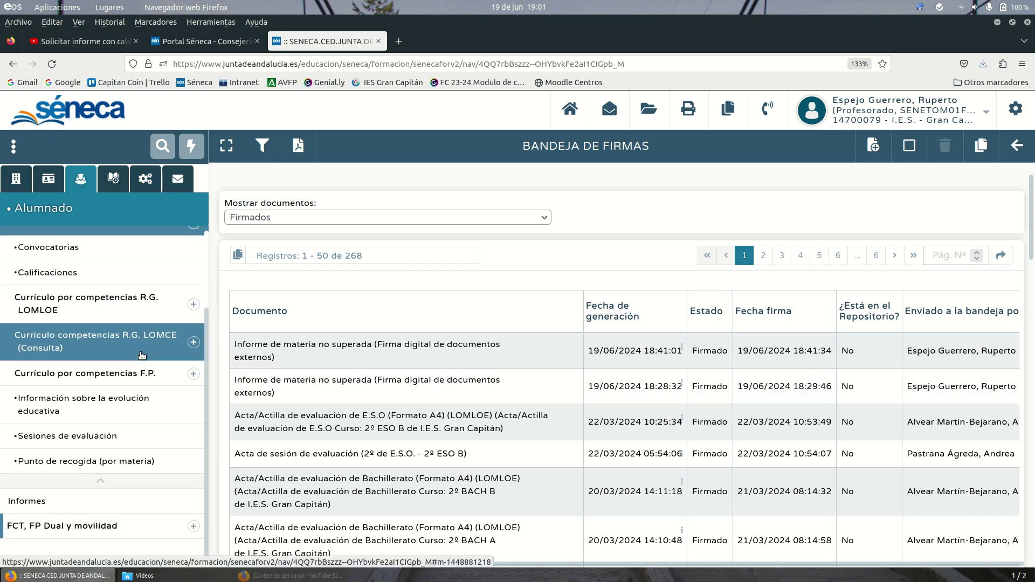
click(136, 463)
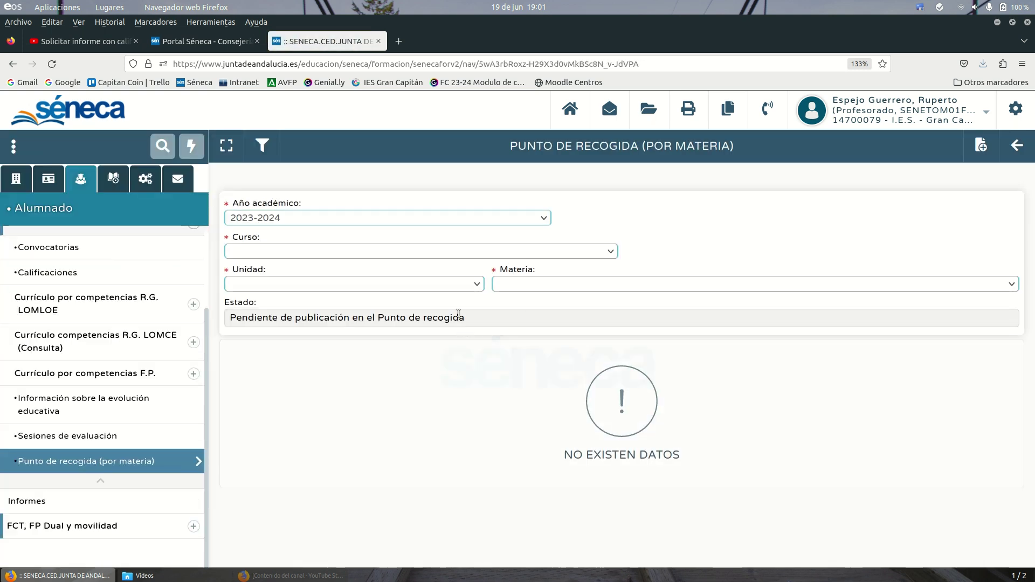
- Filter the collection point by course 2º de E.S.O., unit 2º ESO B and subject Geografía e Historia
click(419, 255)
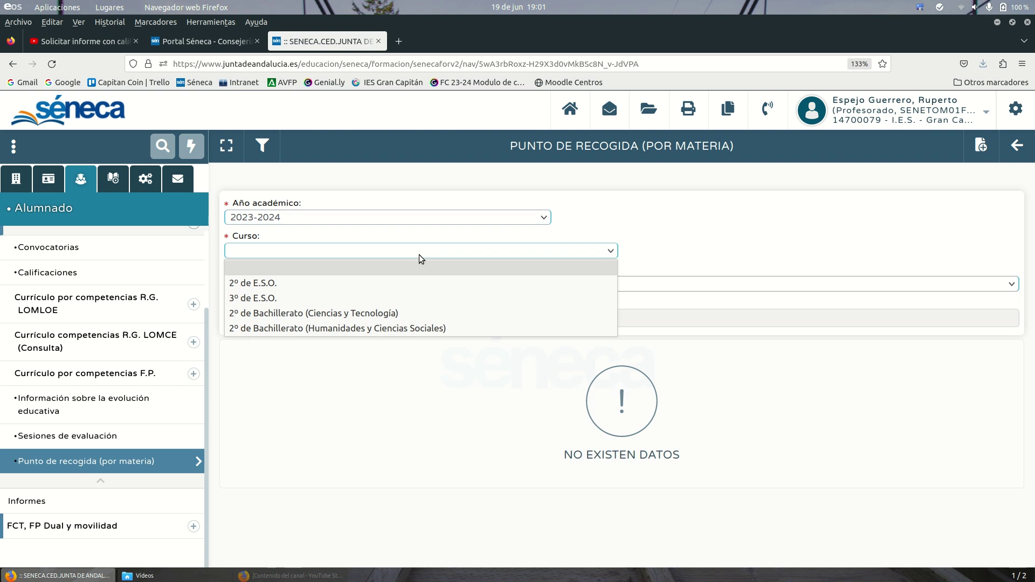
click(402, 280)
click(384, 283)
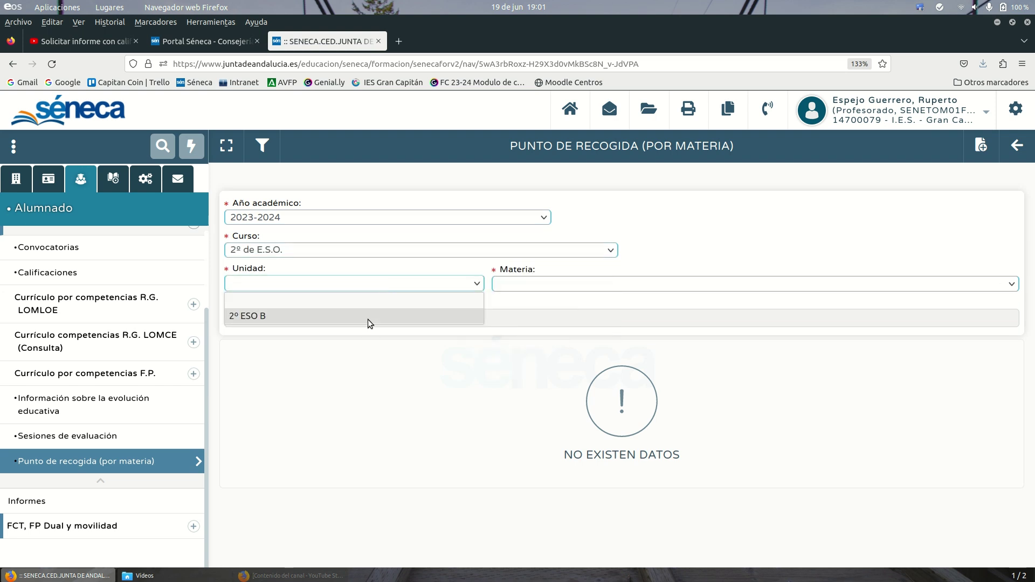
click(368, 318)
click(573, 286)
click(566, 314)
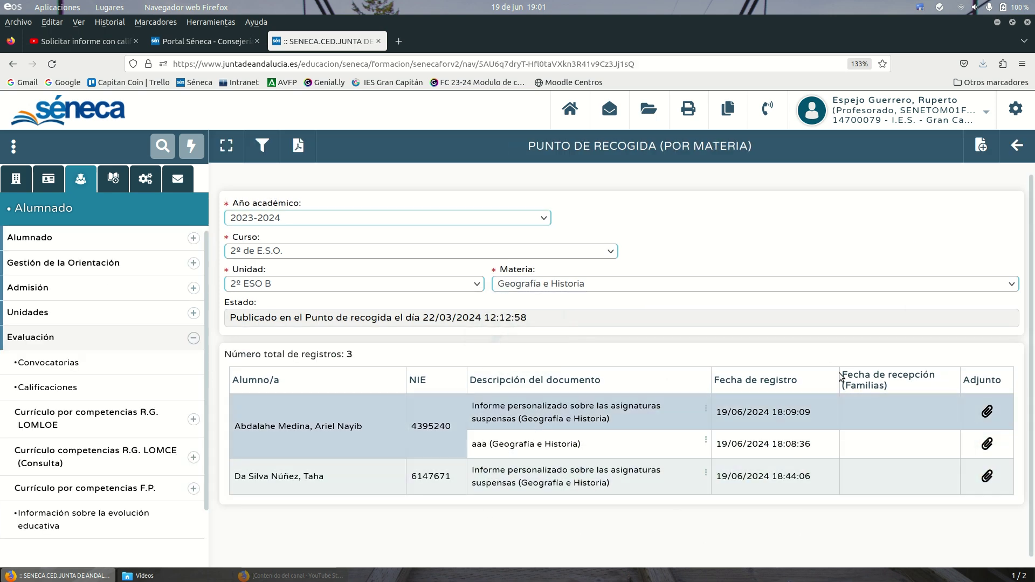
- Start a new collection point document of type "Informe personalizado sobre las asignaturas suspensas" for the eighth student in the list
click(982, 149)
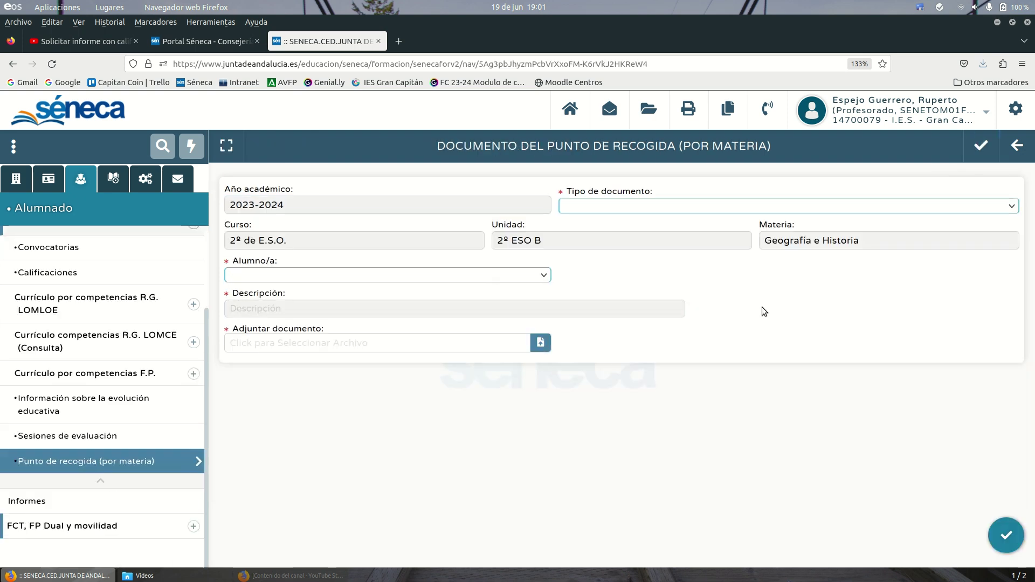
click(696, 211)
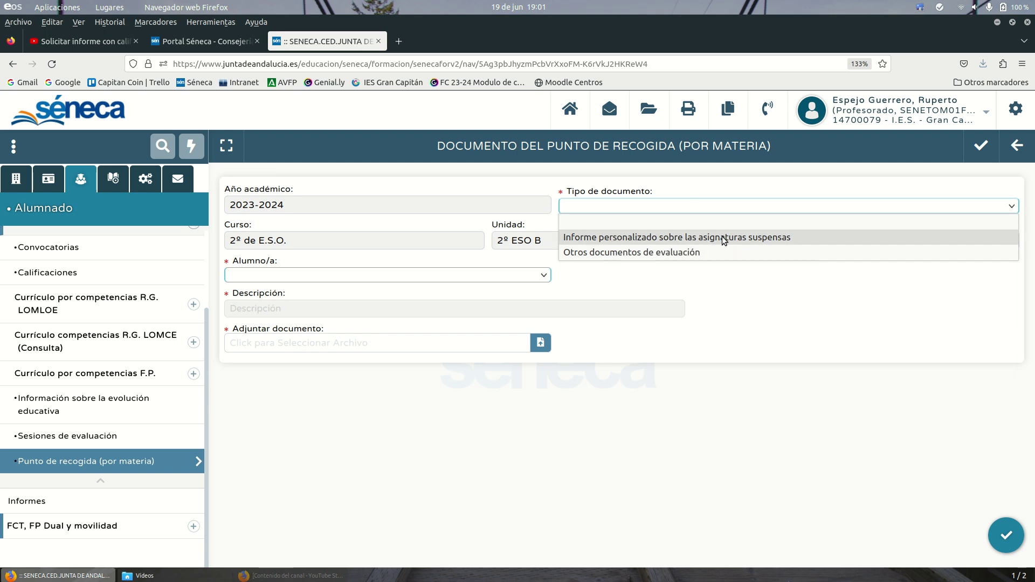
click(661, 242)
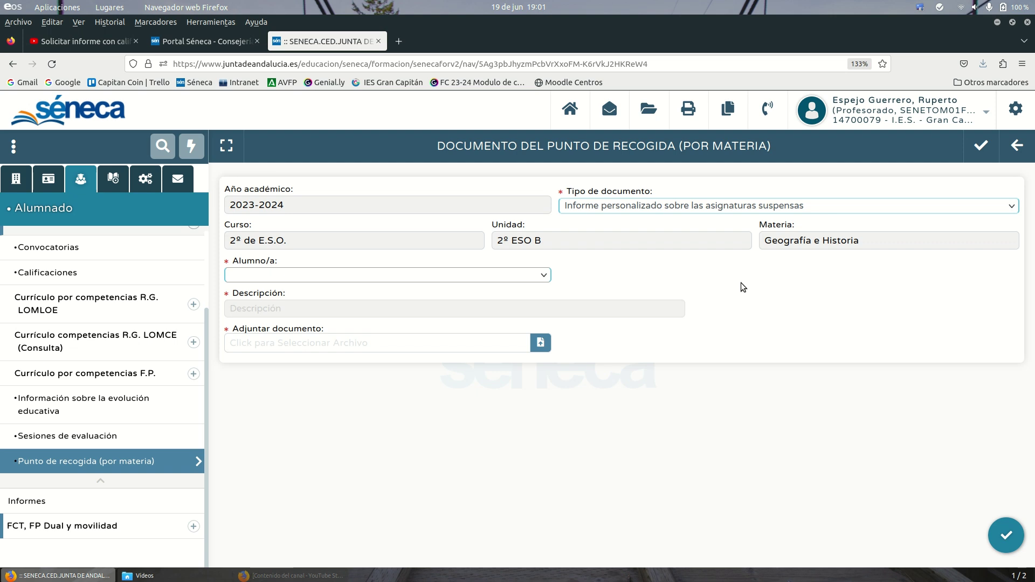
click(532, 278)
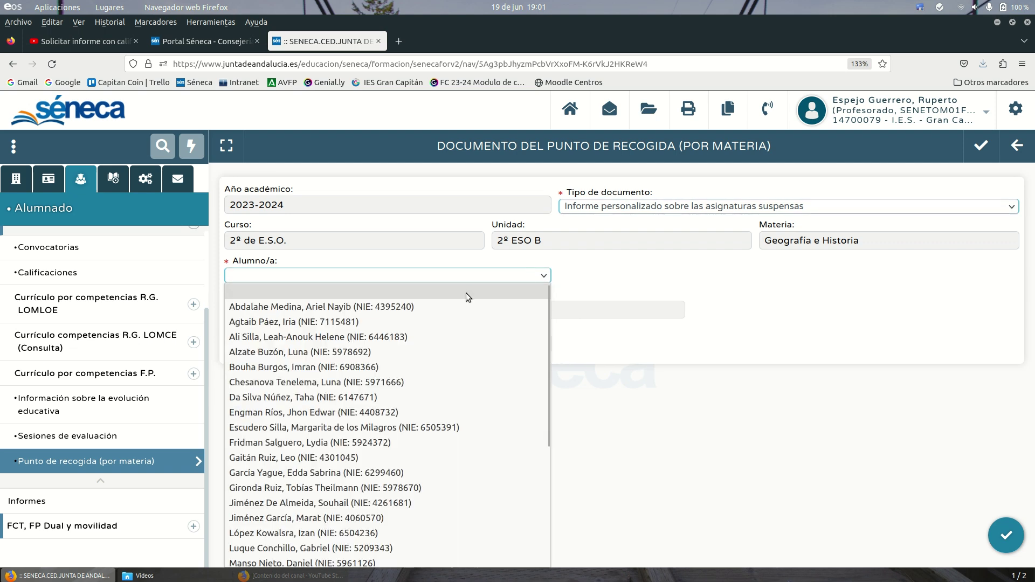
click(320, 413)
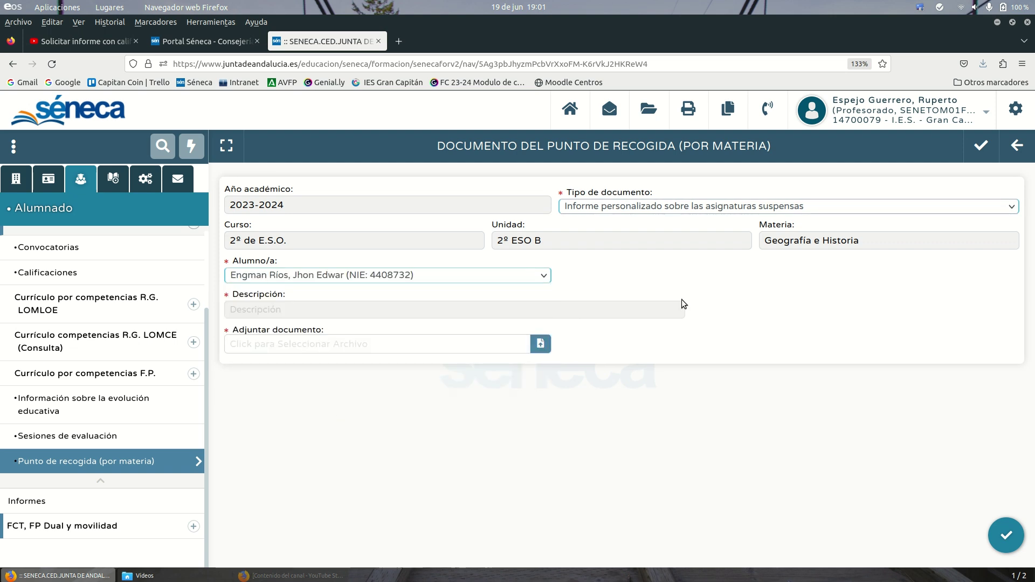
- Attach documento.pdf from Escritorio to the student's report and submit the collection point document
click(538, 350)
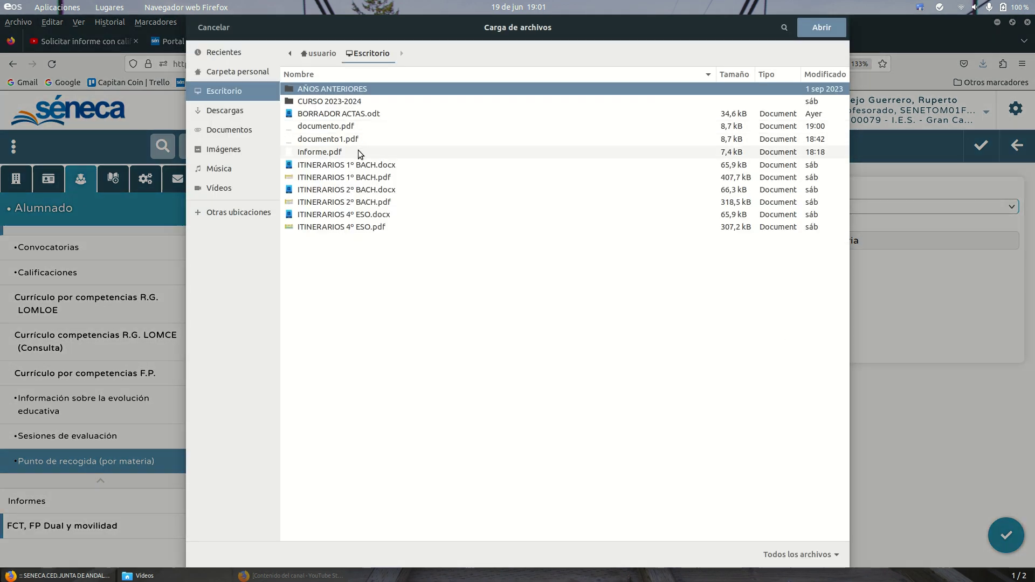
click(322, 127)
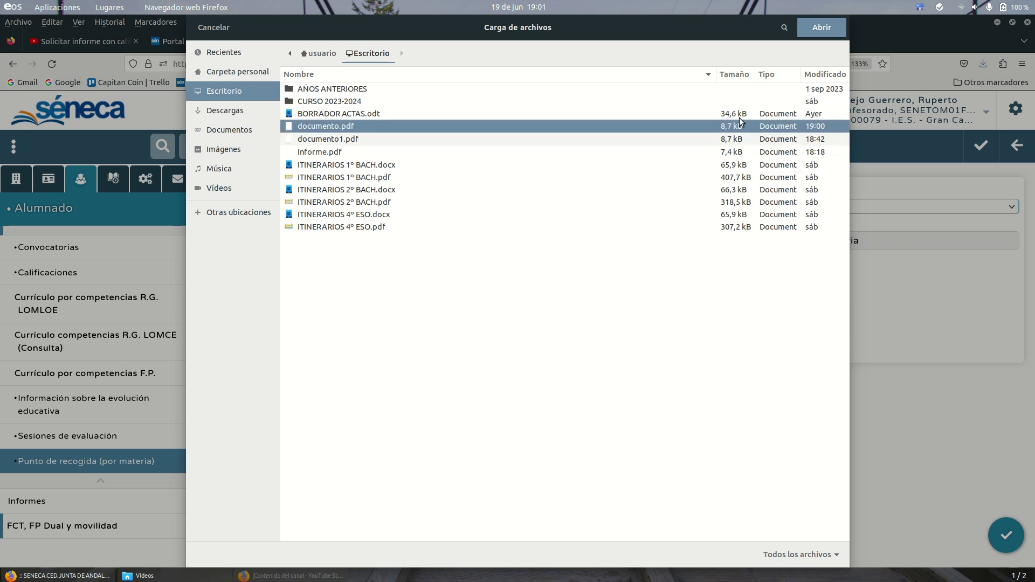
click(822, 27)
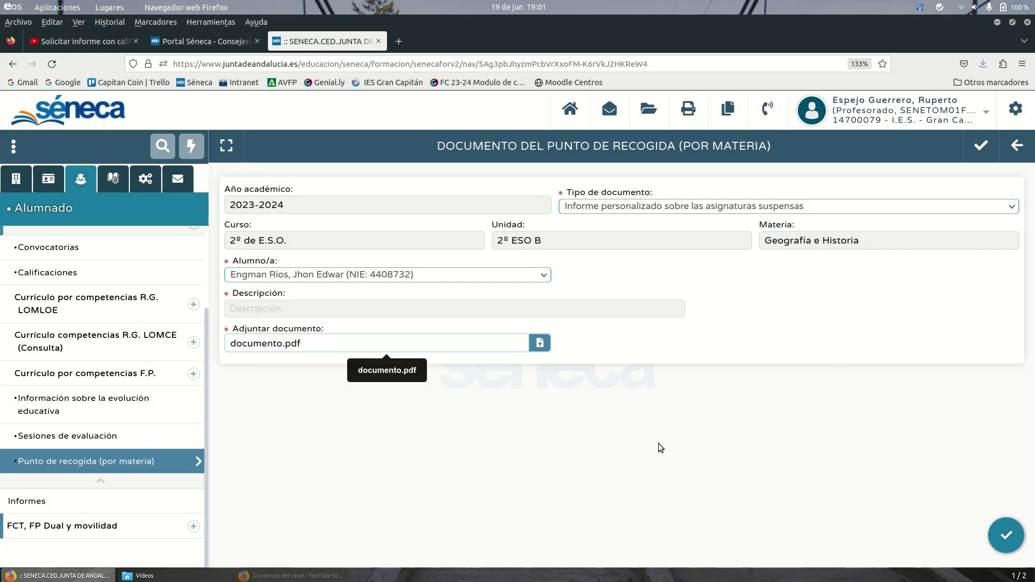
click(981, 145)
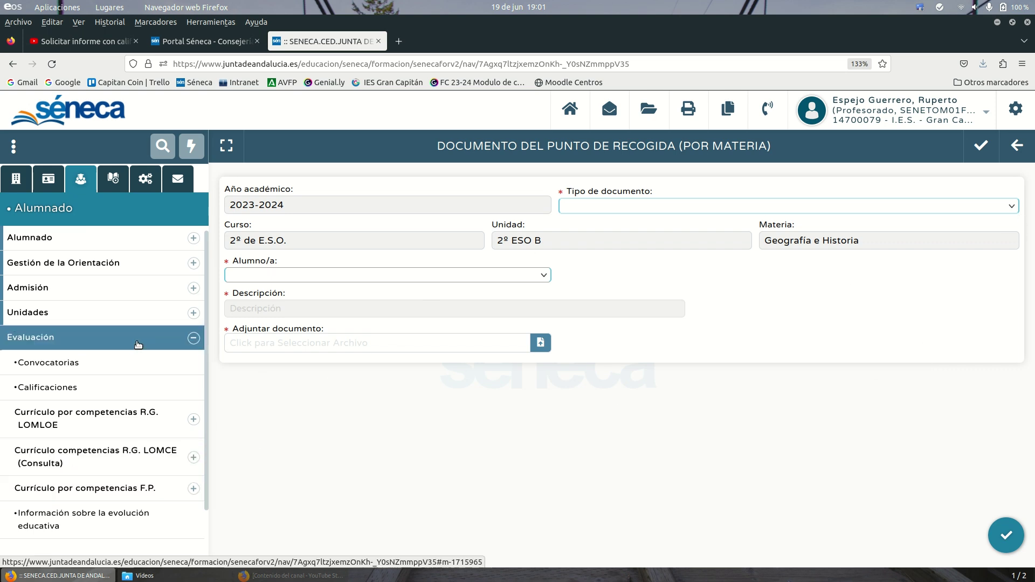
- Reopen Punto de recogida (por materia) for 2º de E.S.O., 2º ESO B, Geografía e Historia and check the registered student documents
scroll(136, 350, down, 3)
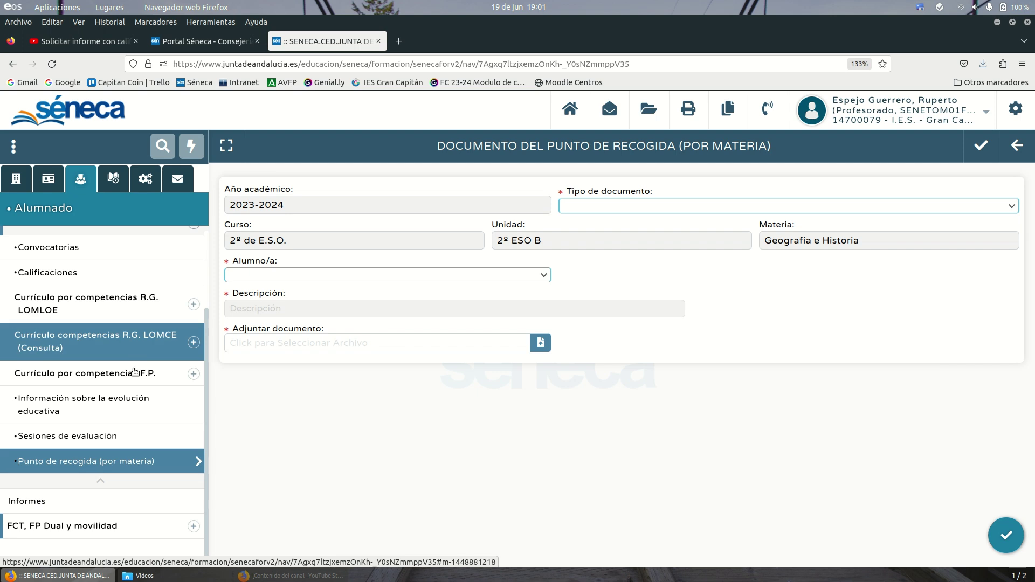
click(118, 461)
click(409, 247)
click(389, 283)
click(388, 288)
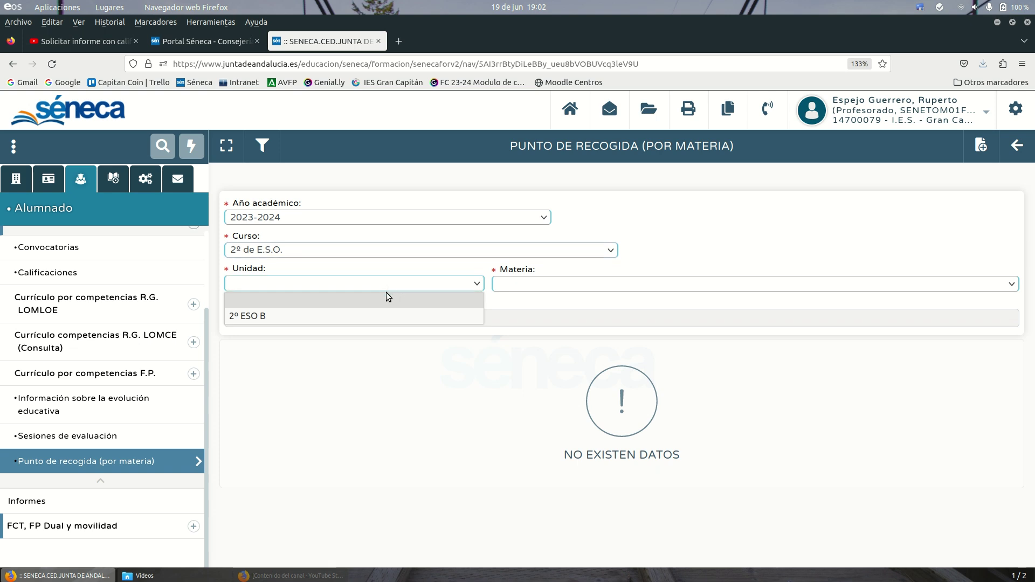
click(370, 315)
click(581, 284)
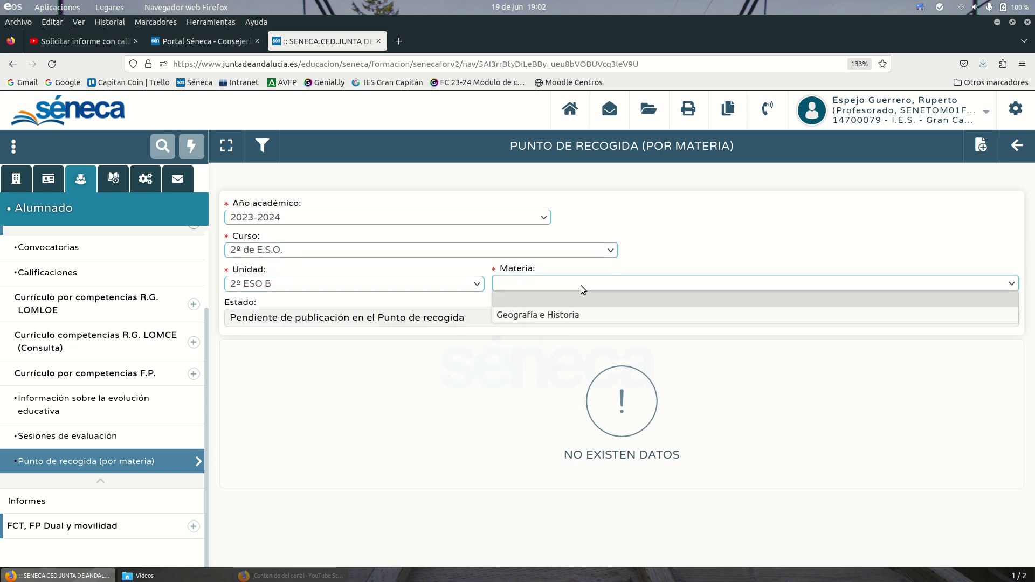
click(588, 317)
scroll(766, 386, down, 1)
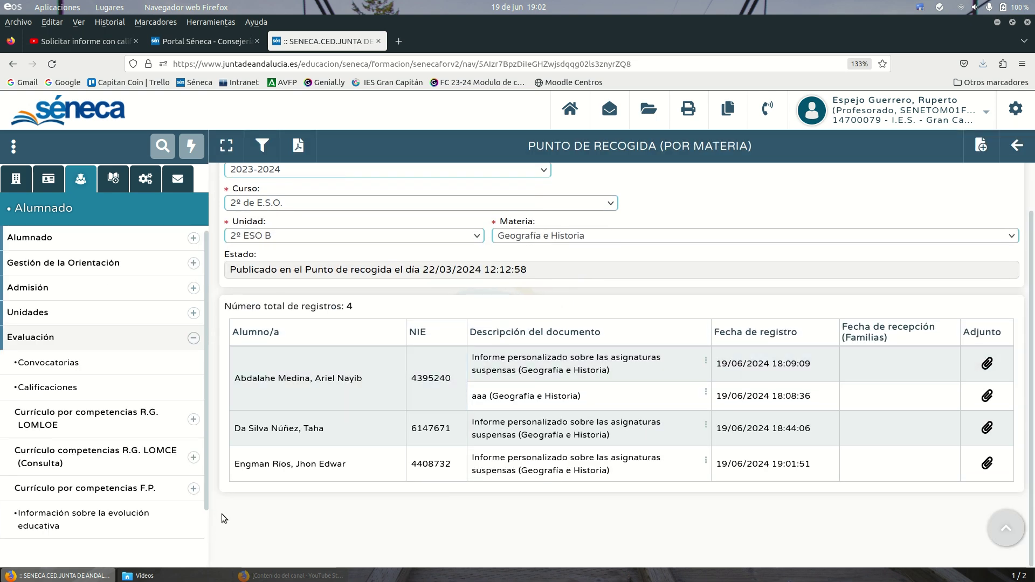